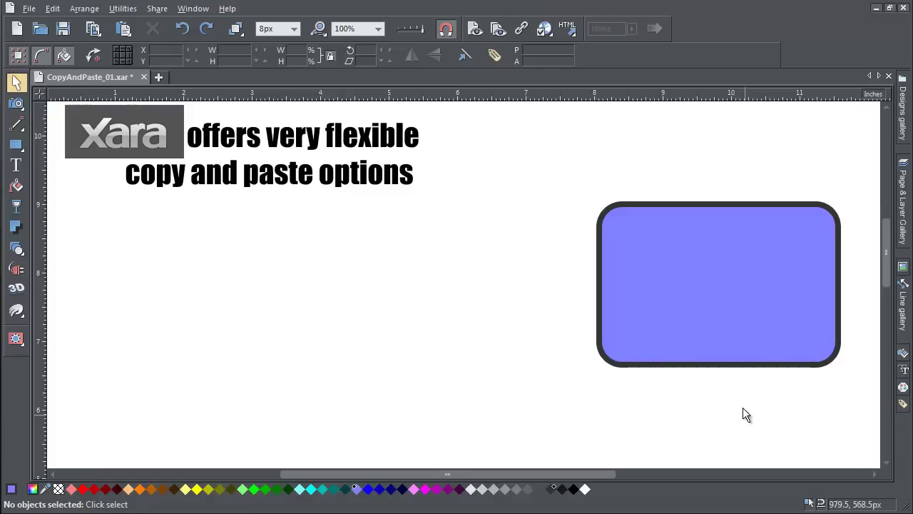
Step: Copy the blue rounded rectangle to the clipboard
left_click(683, 281)
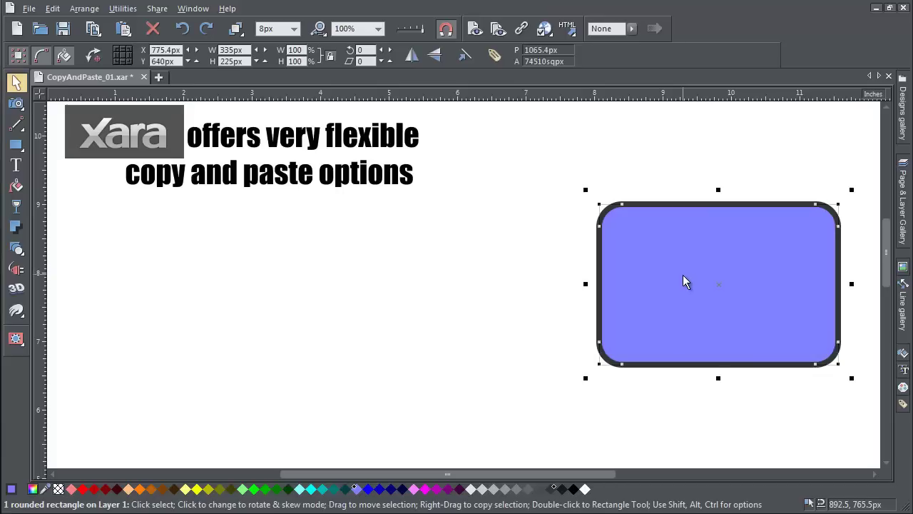
key("ctrl+c")
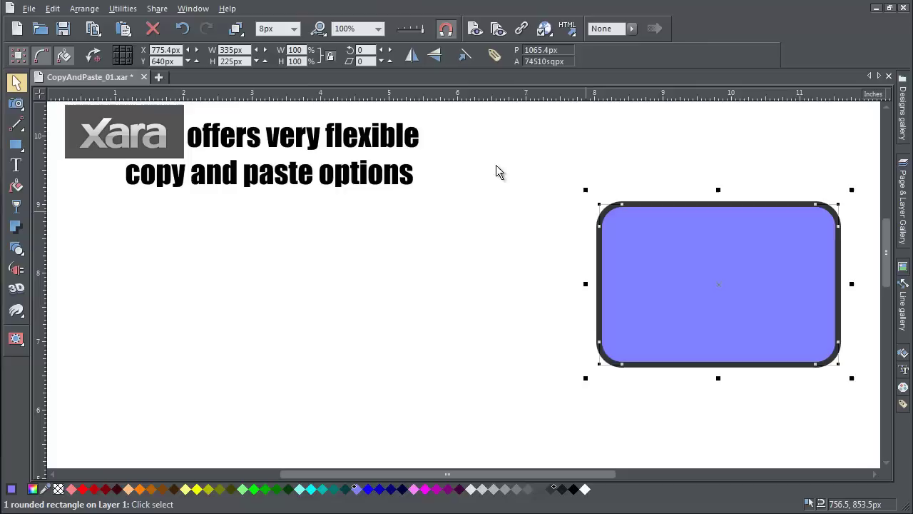
left_click(54, 11)
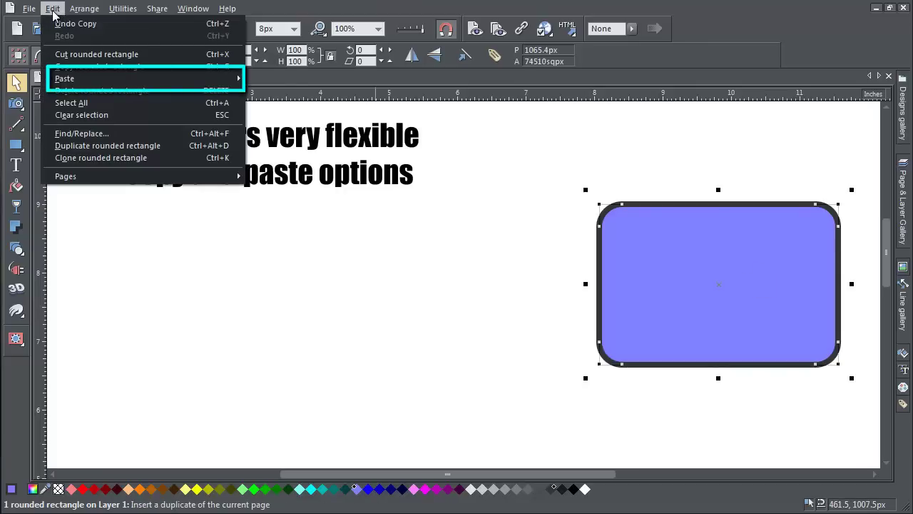
Step: Paste a copy of the blue rounded rectangle and move it to the page's left edge at X 26px
right_click(231, 271)
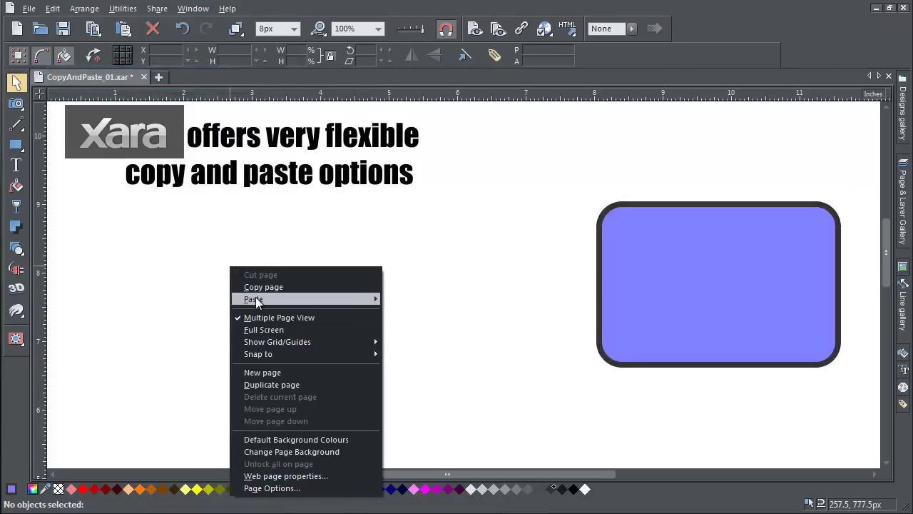
mouse_move(297, 300)
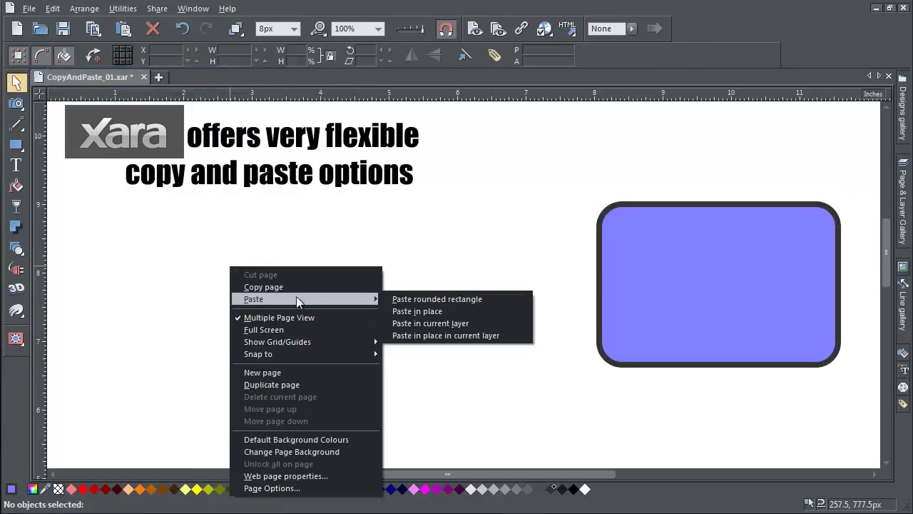
left_click(416, 298)
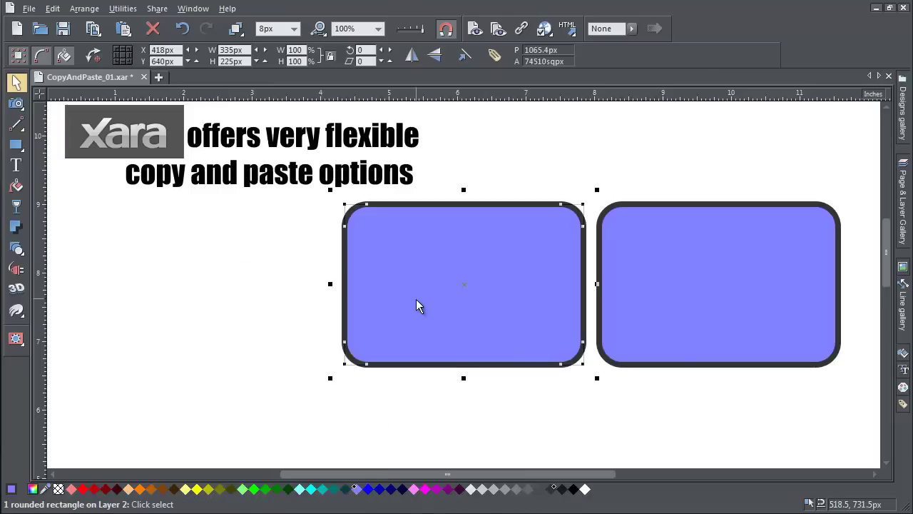
left_click_drag(396, 296, 152, 298)
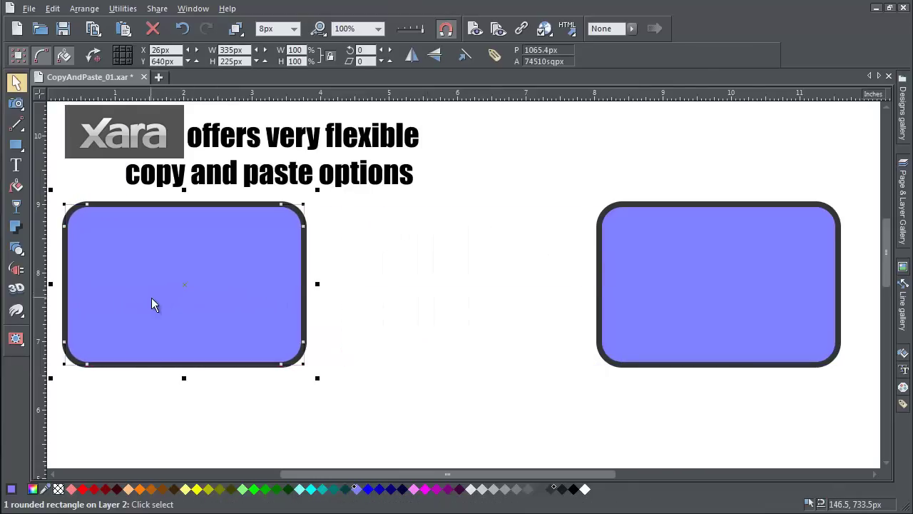
Step: Paste a third rectangle in place, move it to the page middle, and deselect it
right_click(429, 281)
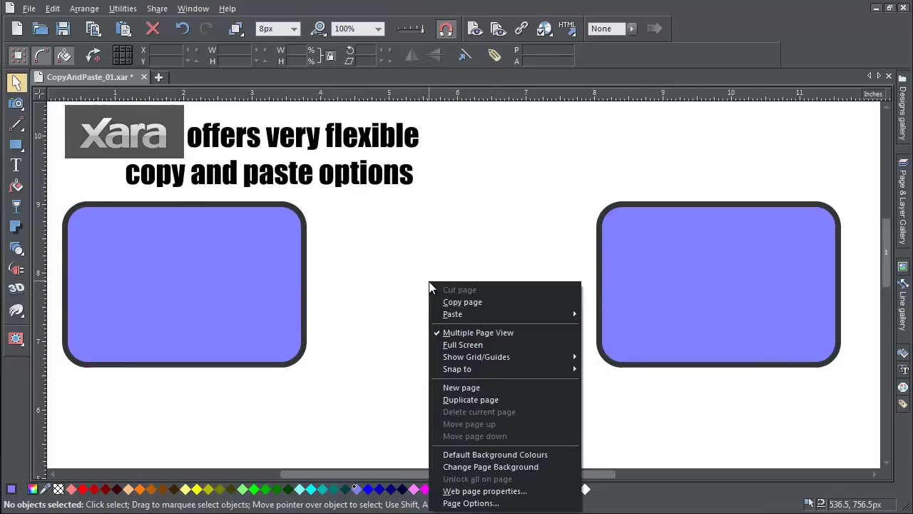
mouse_move(448, 316)
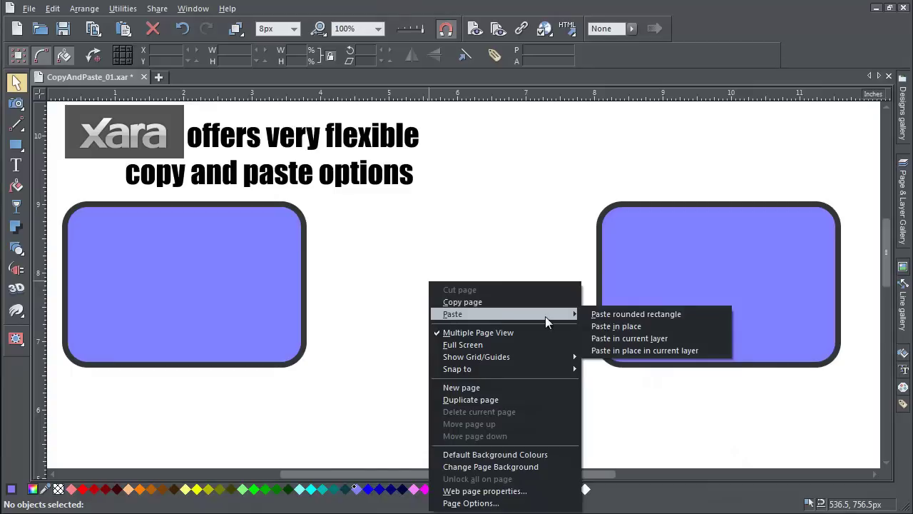
left_click(605, 326)
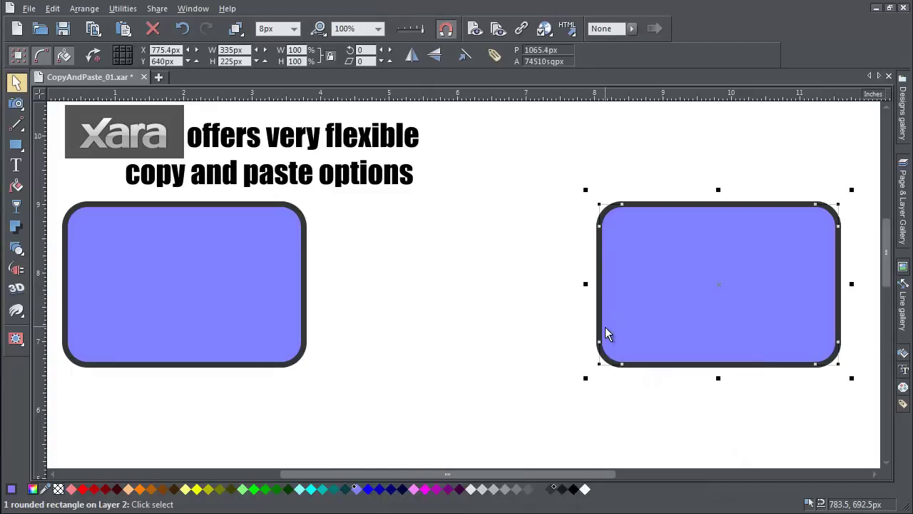
left_click_drag(703, 301, 442, 304)
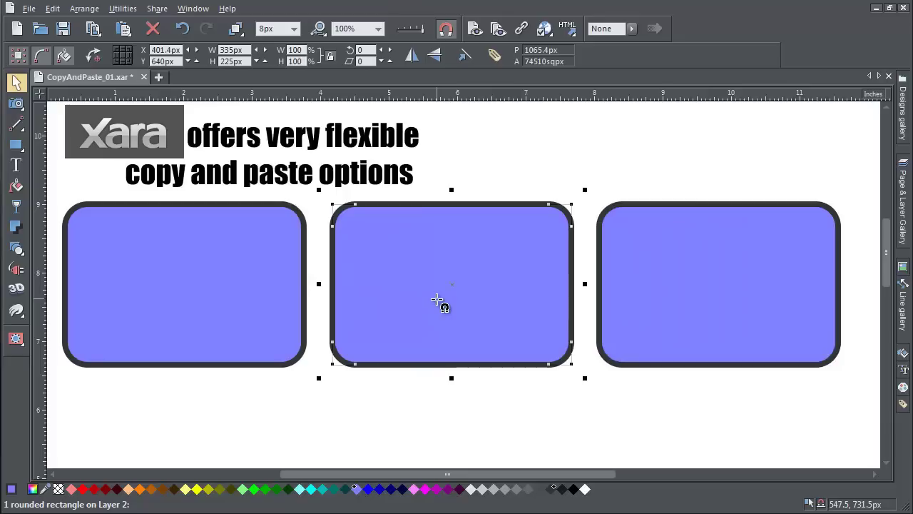
left_click(471, 405)
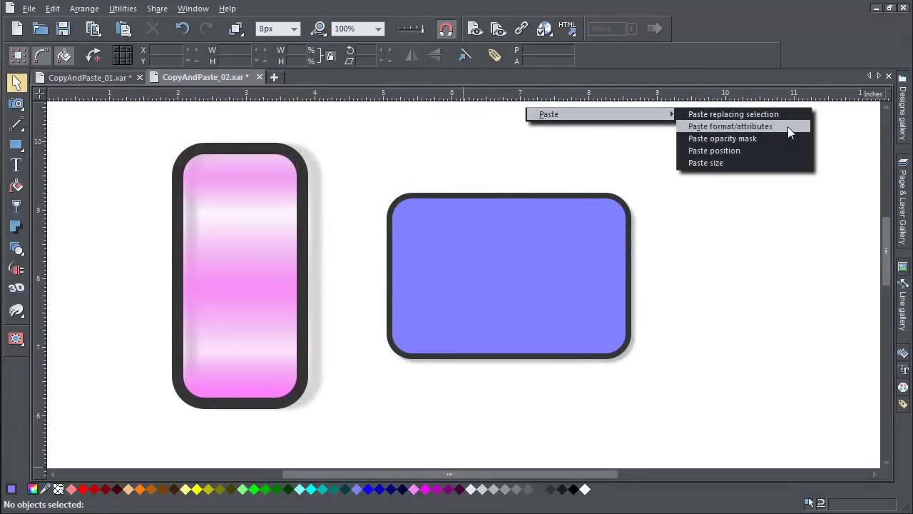
Step: Give the blue rectangle the pink rectangle's gradient fill, thick outline and shadow with Paste format/attributes
left_click(788, 126)
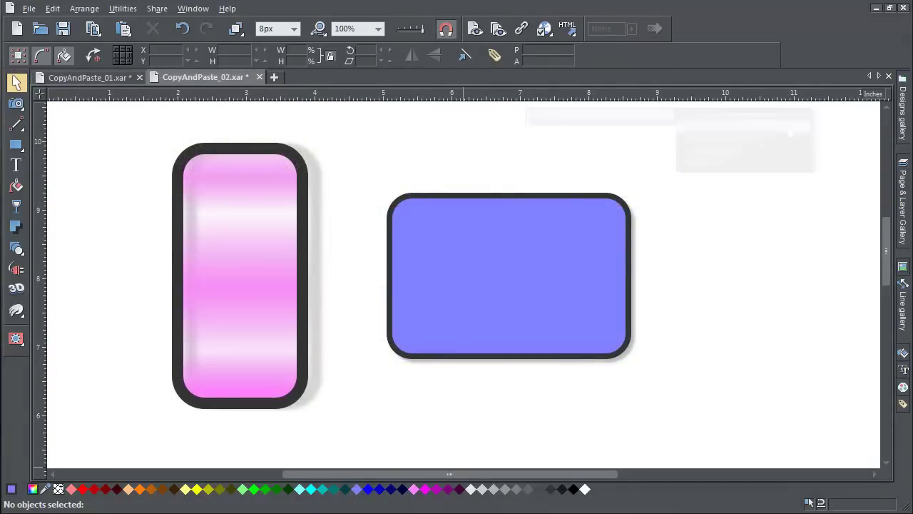
left_click(221, 273)
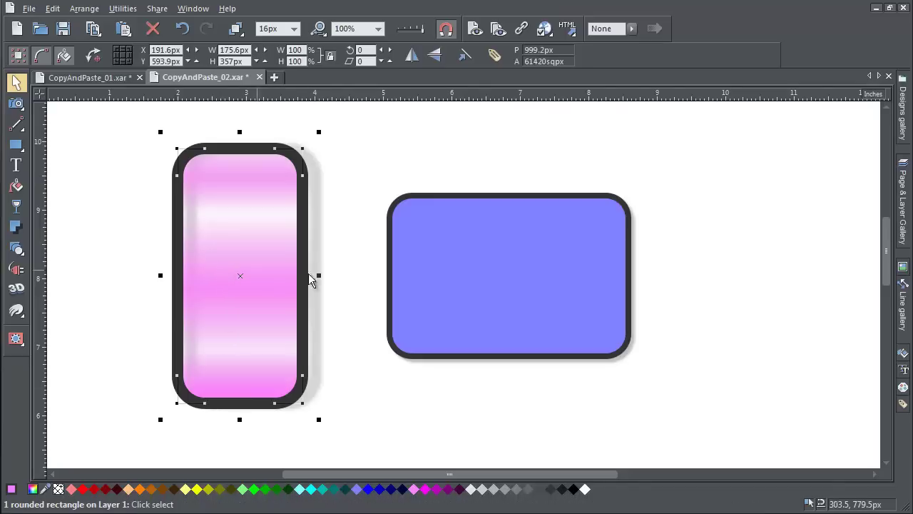
right_click(495, 279)
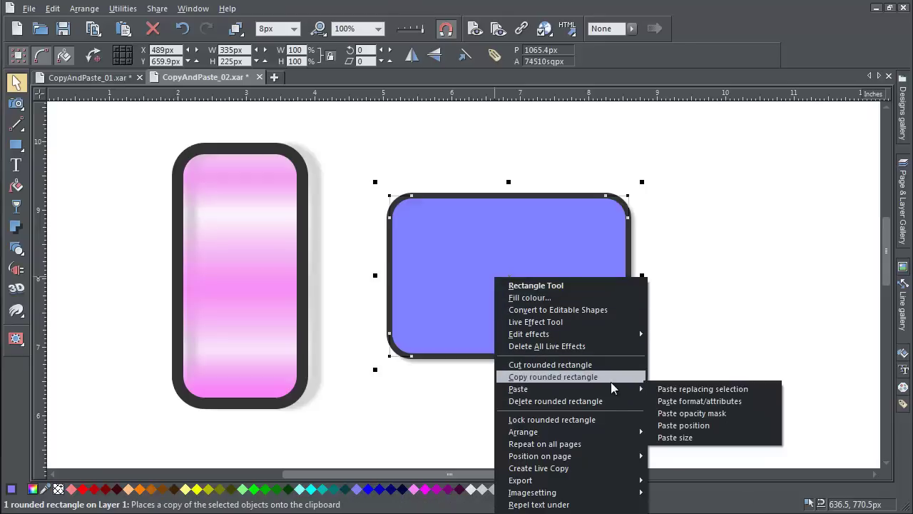
left_click(687, 401)
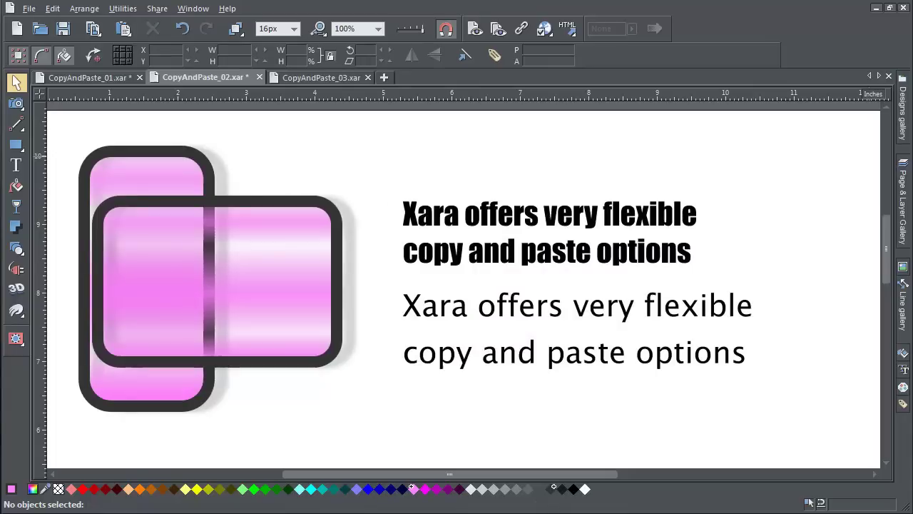
Step: Apply the bold condensed heading style to the lower two-line text with Paste format/attributes
left_click(540, 251)
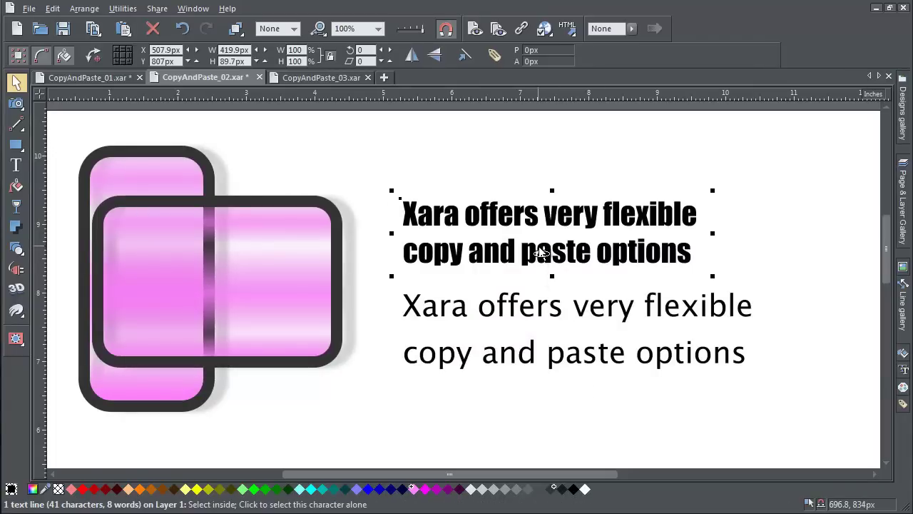
left_click(540, 321)
right_click(540, 321)
mouse_move(637, 411)
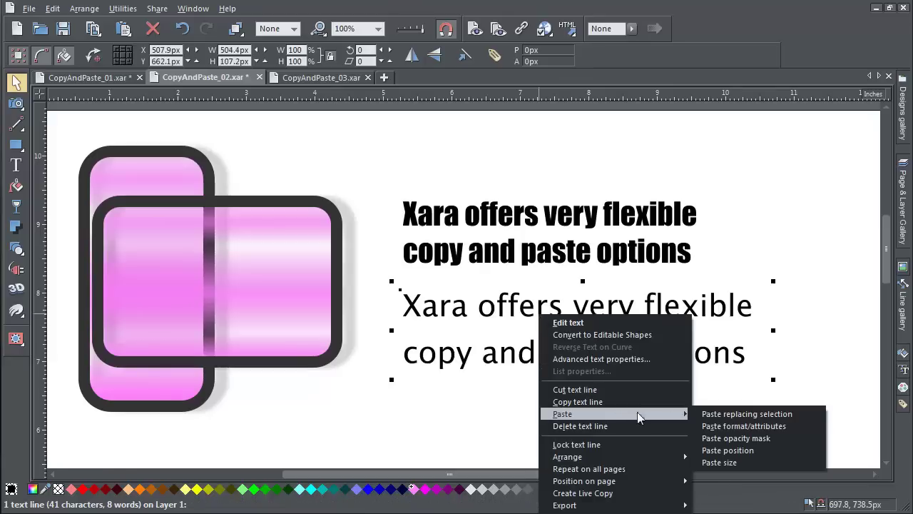
left_click(728, 427)
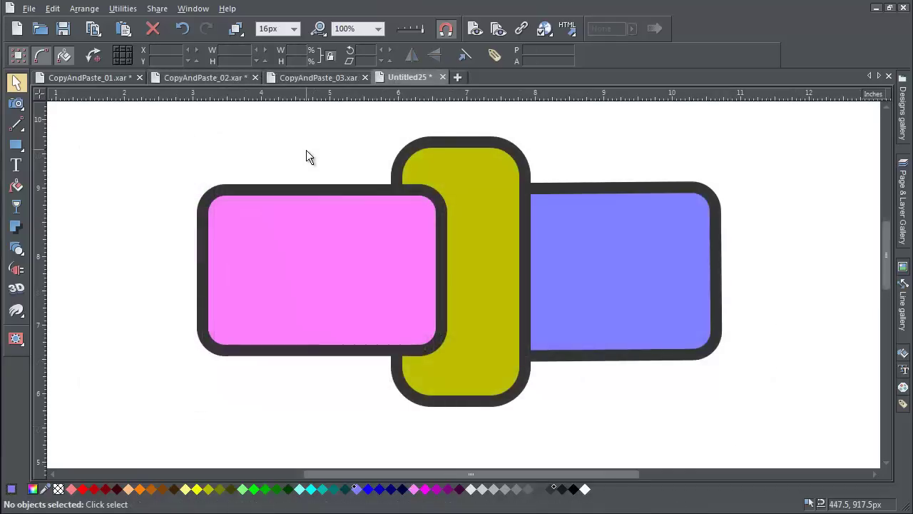
Step: Paste the copied content into the current layer
right_click(306, 150)
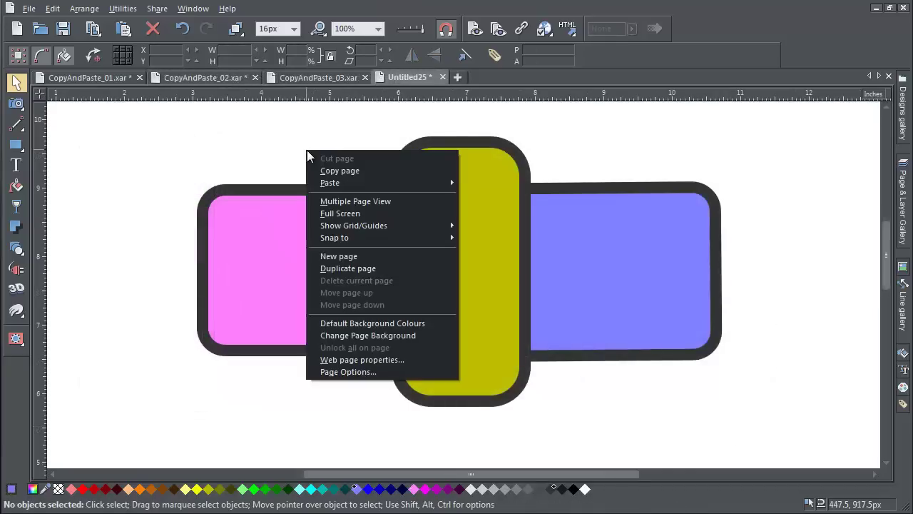
mouse_move(348, 184)
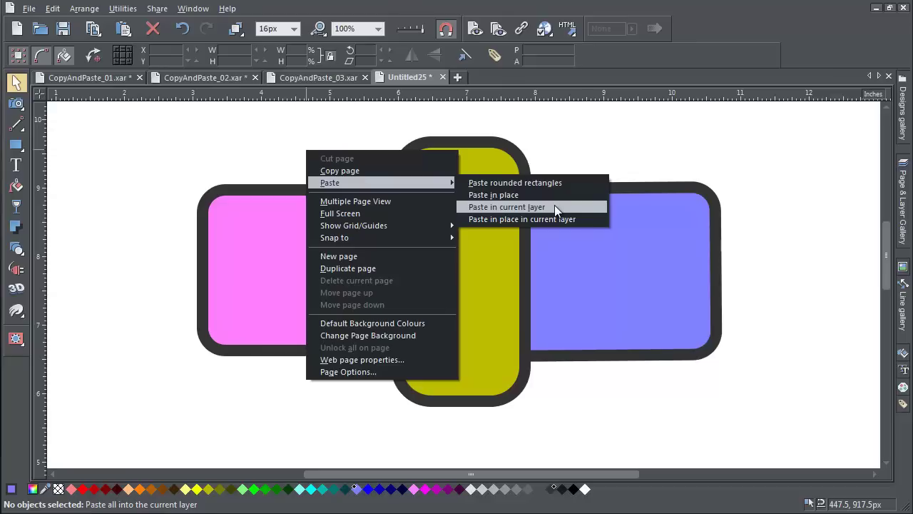
left_click(909, 199)
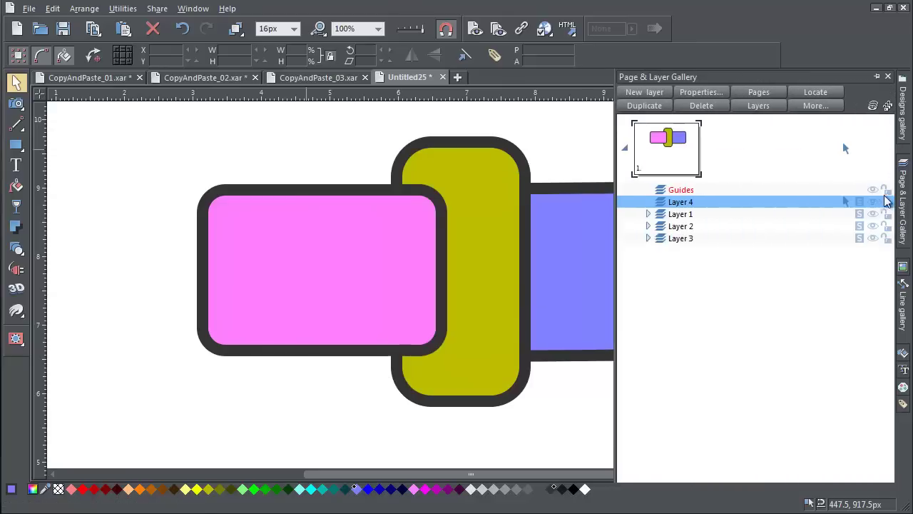
Step: Expand Layers 1, 2 and 3, then marquee-select all three rounded rectangles
left_click(648, 214)
left_click(648, 239)
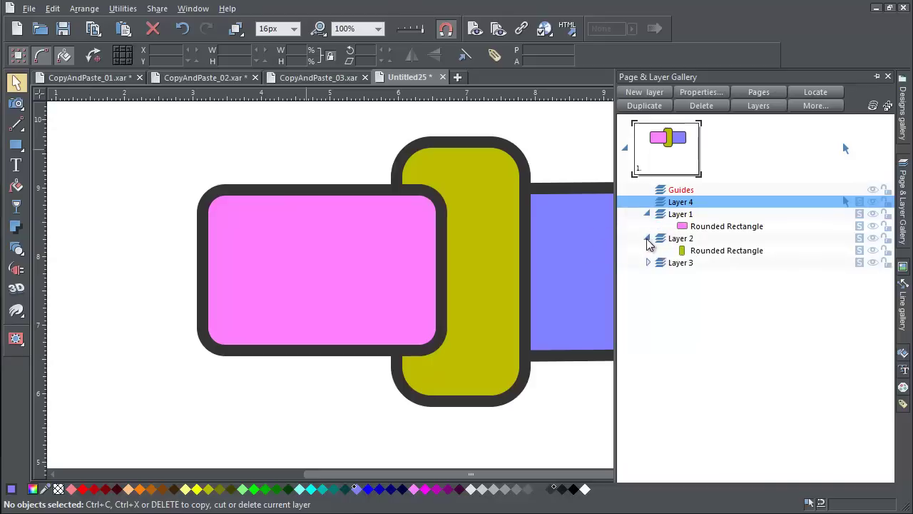
left_click(648, 262)
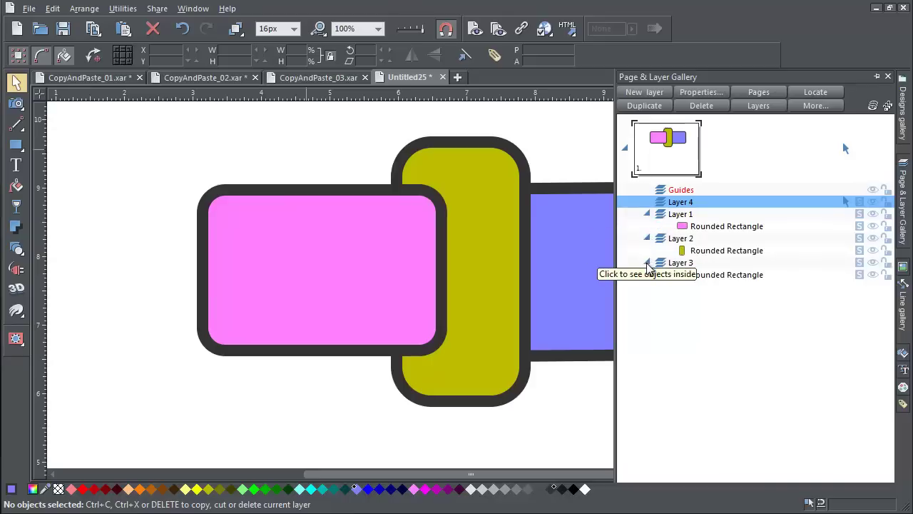
left_click_drag(333, 121, 592, 233)
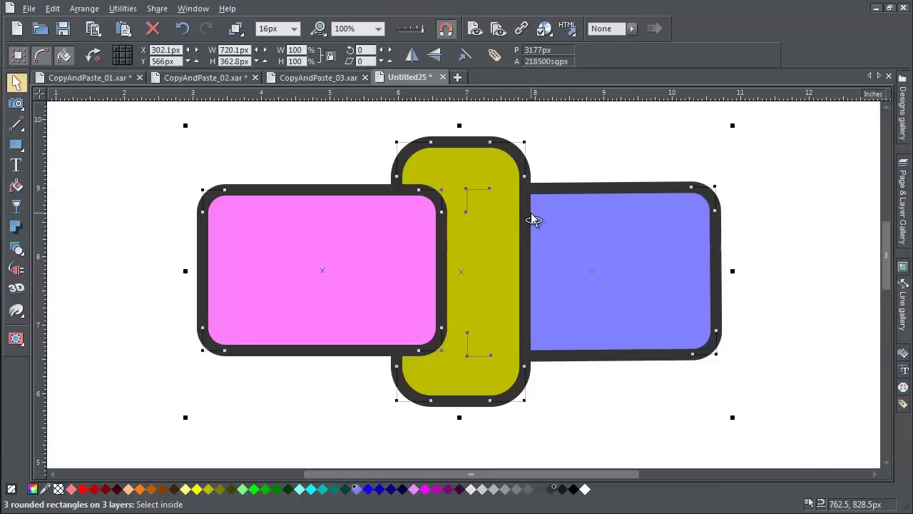
Step: Paste the three rectangles into Layer 4, offset them down and right, and show the layer list
right_click(352, 153)
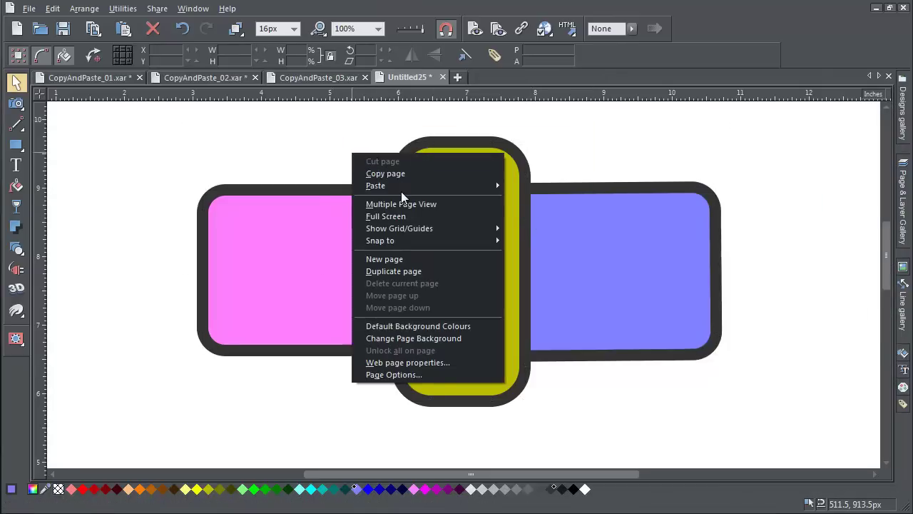
mouse_move(412, 184)
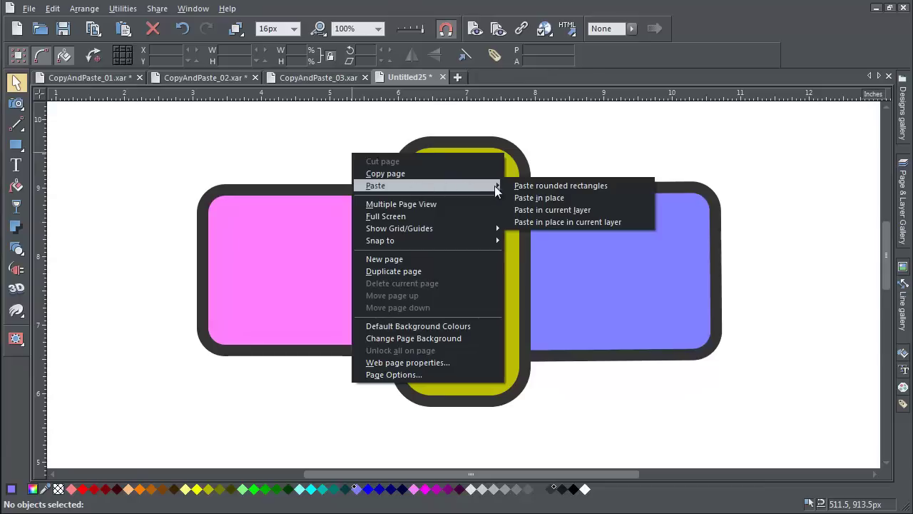
left_click(596, 209)
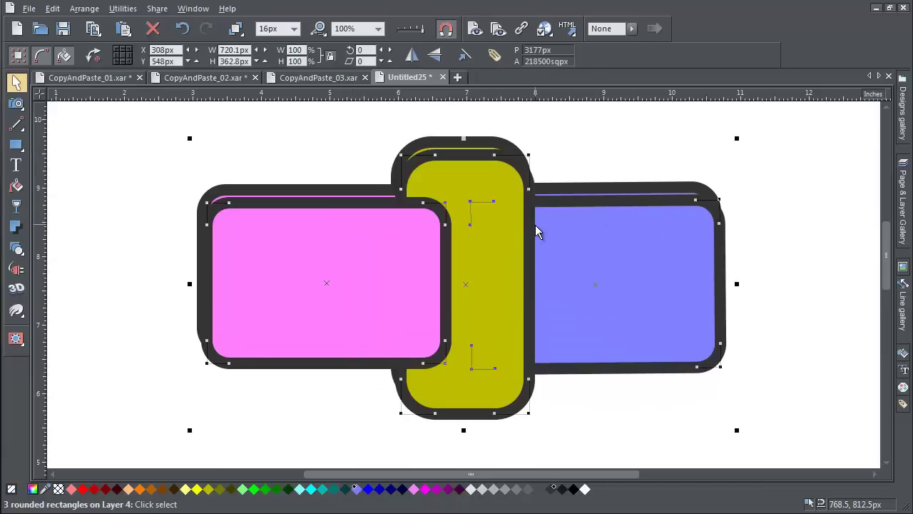
left_click_drag(535, 225, 580, 264)
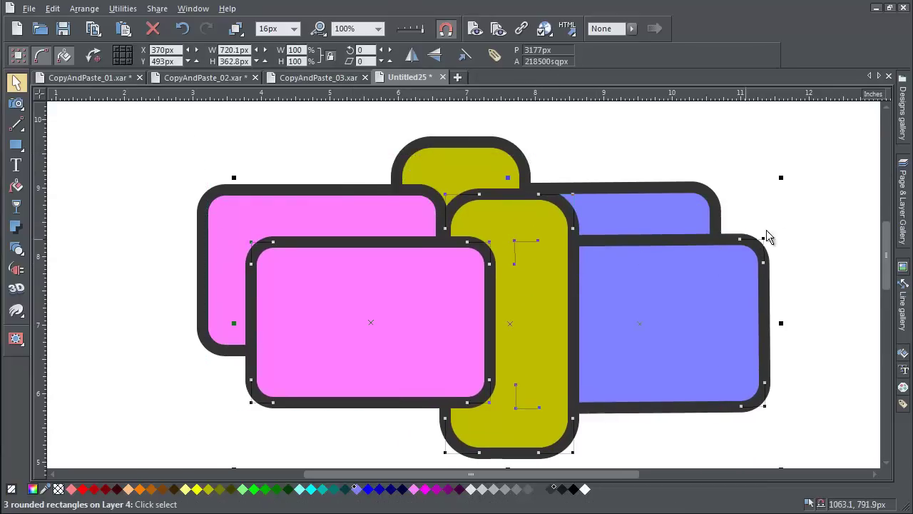
left_click(902, 204)
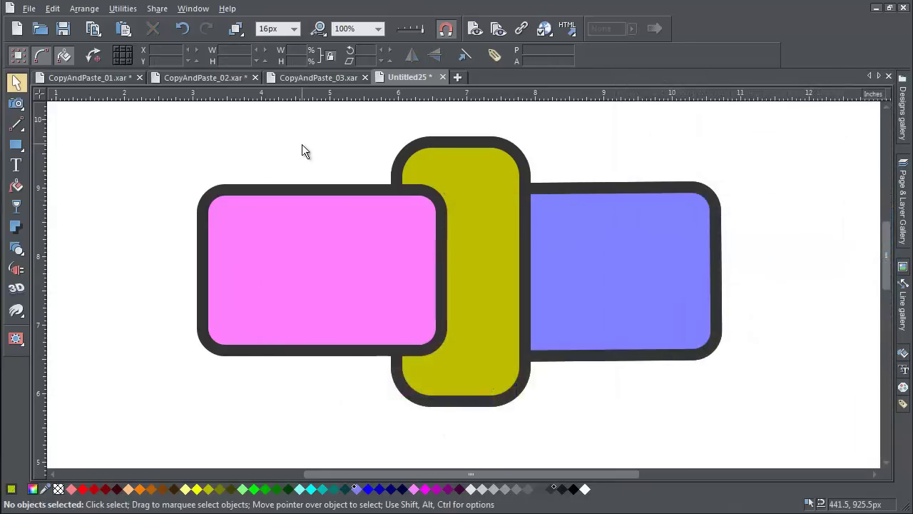
Step: Paste the rectangles in place on Layer 4 and move the copies right and down
right_click(302, 144)
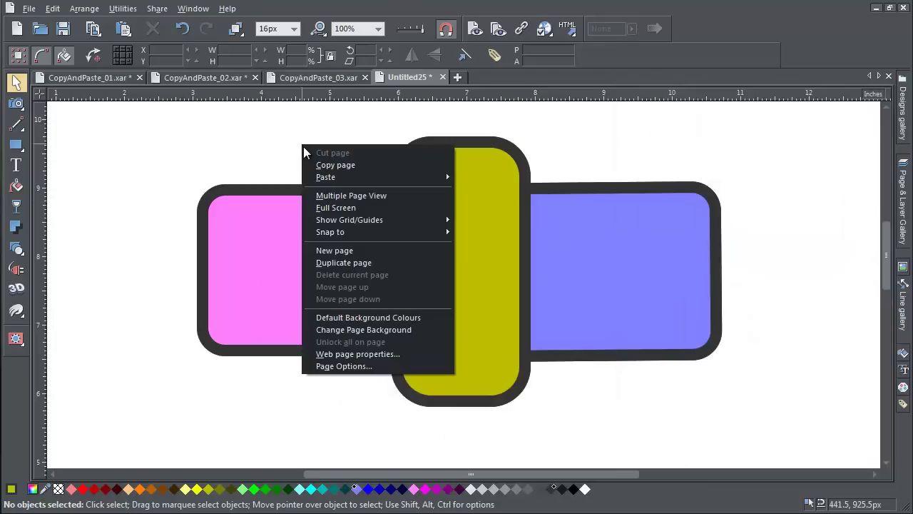
mouse_move(346, 177)
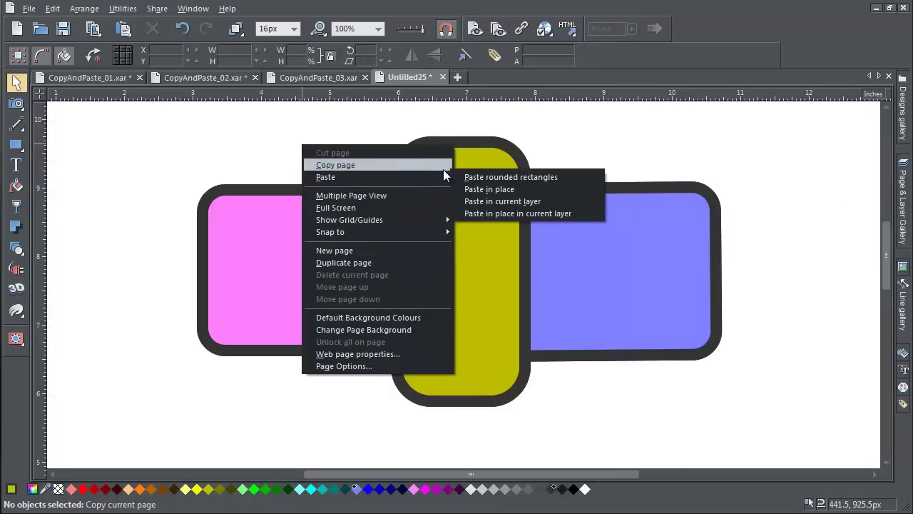
left_click(585, 212)
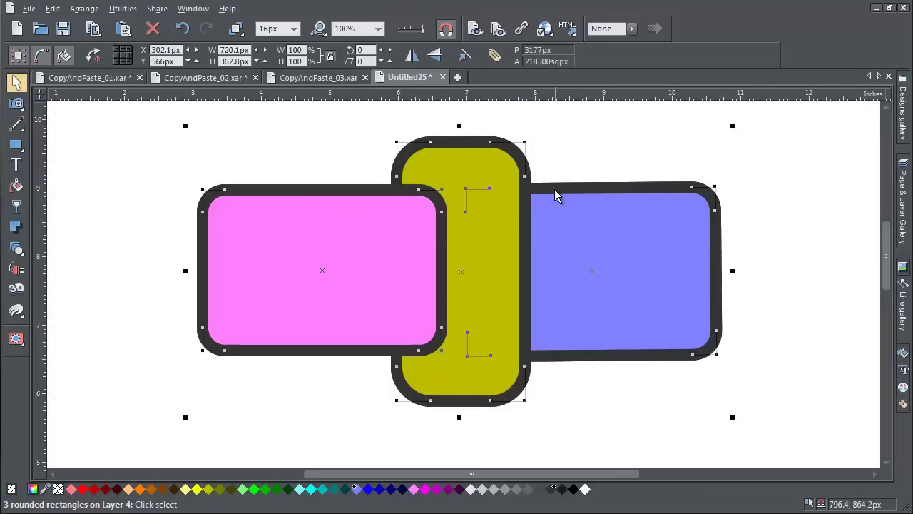
left_click_drag(555, 198, 580, 221)
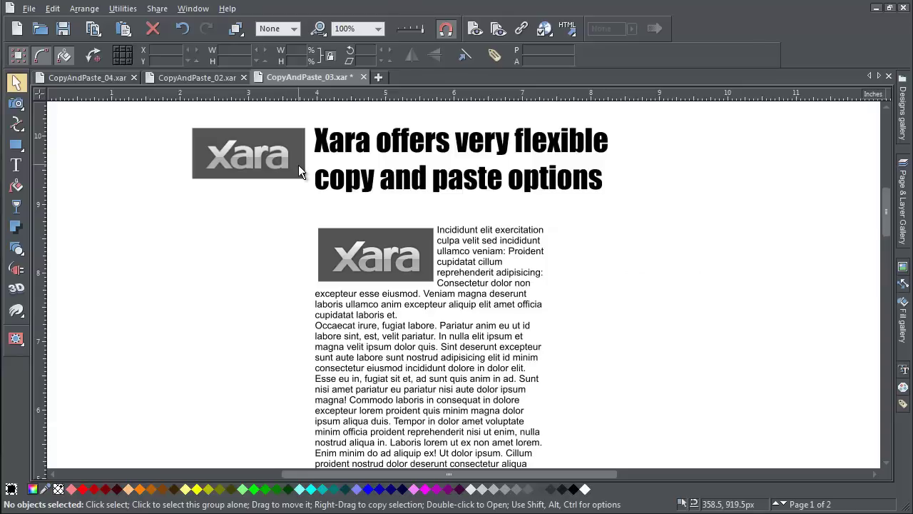
Step: Replace the selected logo with the clipboard contents using Paste replacing selection
right_click(298, 164)
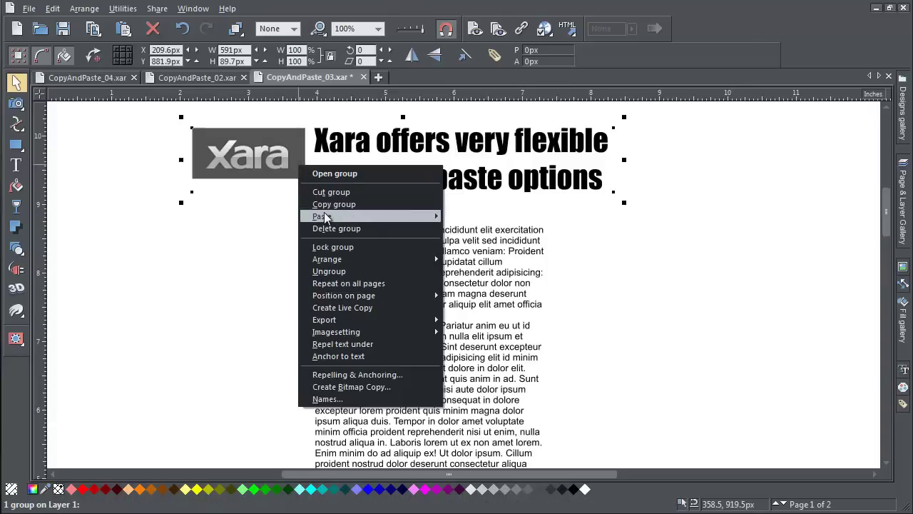
mouse_move(325, 217)
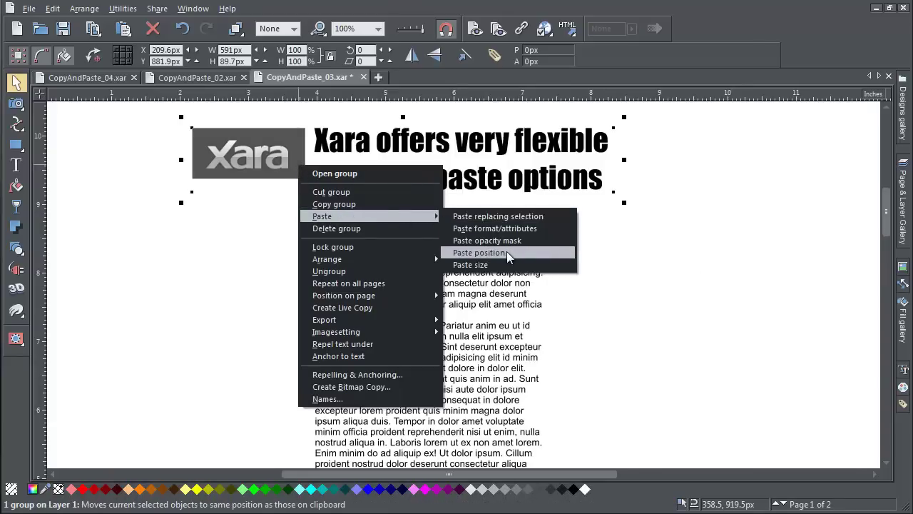
left_click(552, 214)
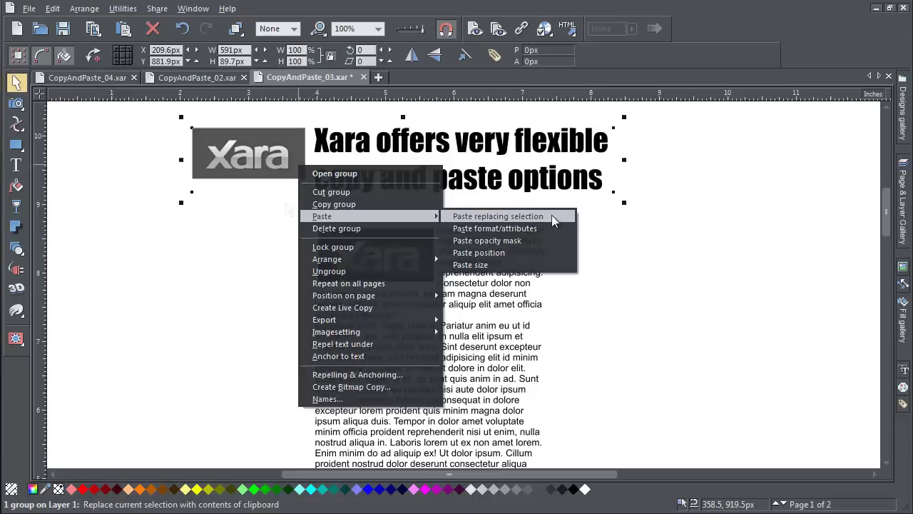
Step: Copy page 1's logo-and-headline group to the clipboard
left_click(285, 204)
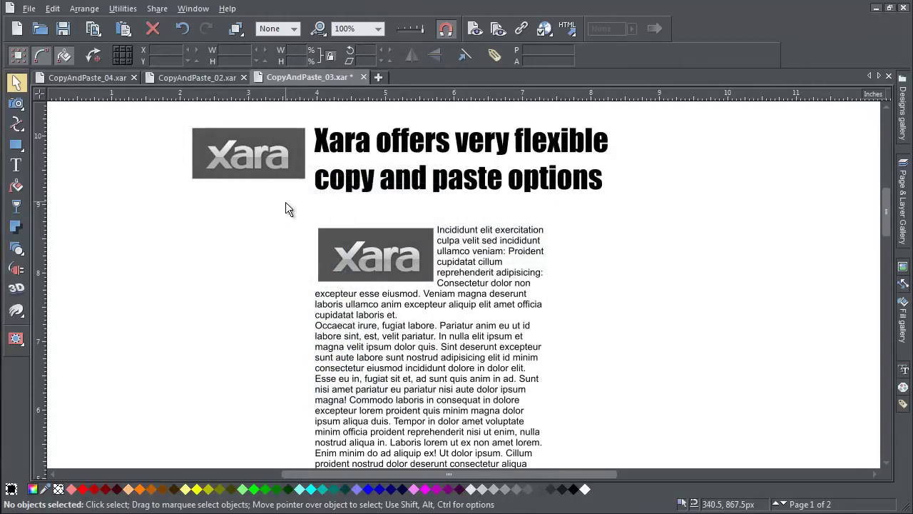
left_click(370, 183)
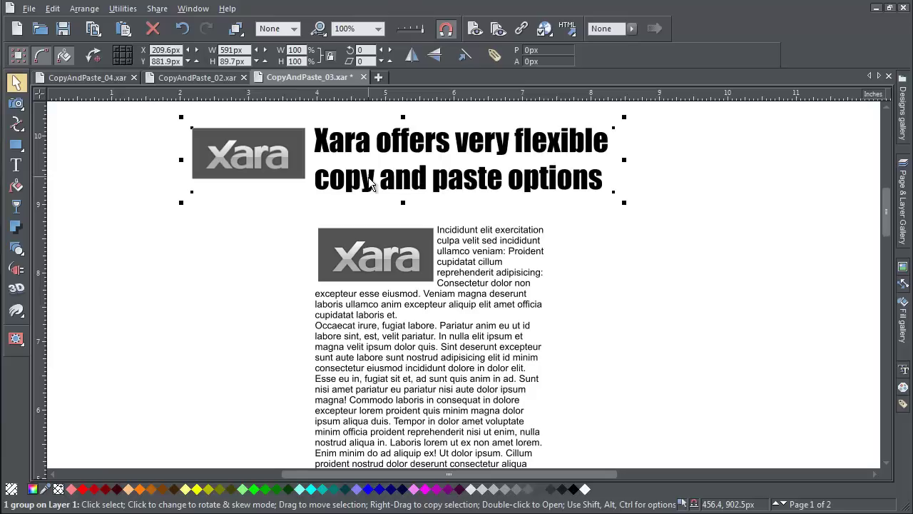
key("ctrl+c")
Step: Move page 2's logo-and-headline group to page 1's group position with Paste position
scroll(370, 182, "down", 8)
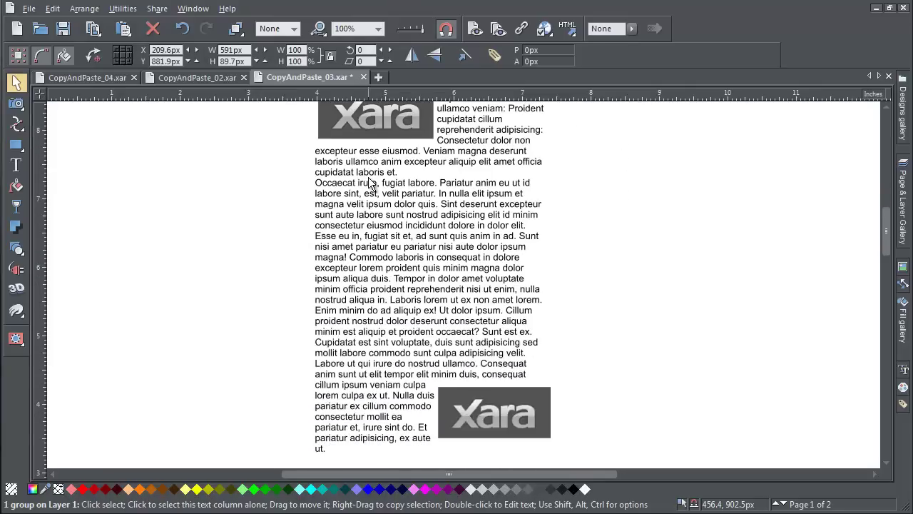
left_click(371, 178)
scroll(371, 182, "down", 1)
scroll(371, 175, "down", 3)
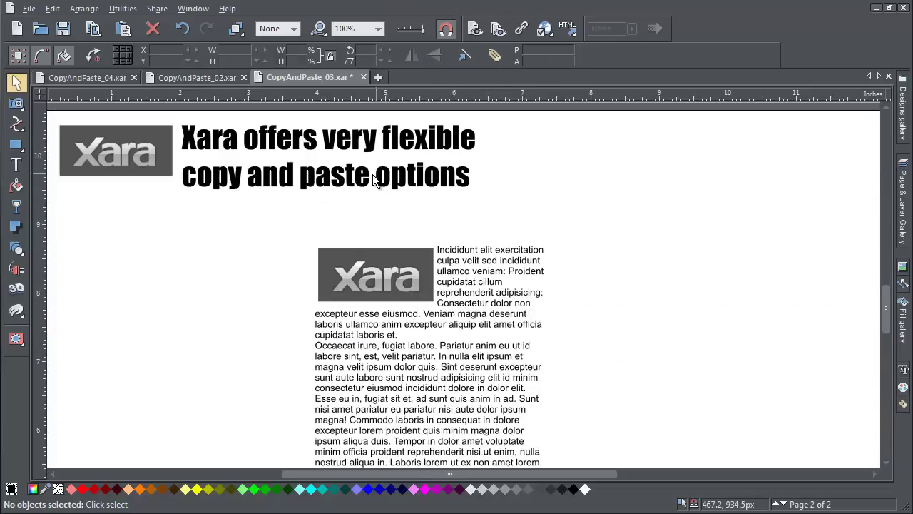
left_click(305, 178)
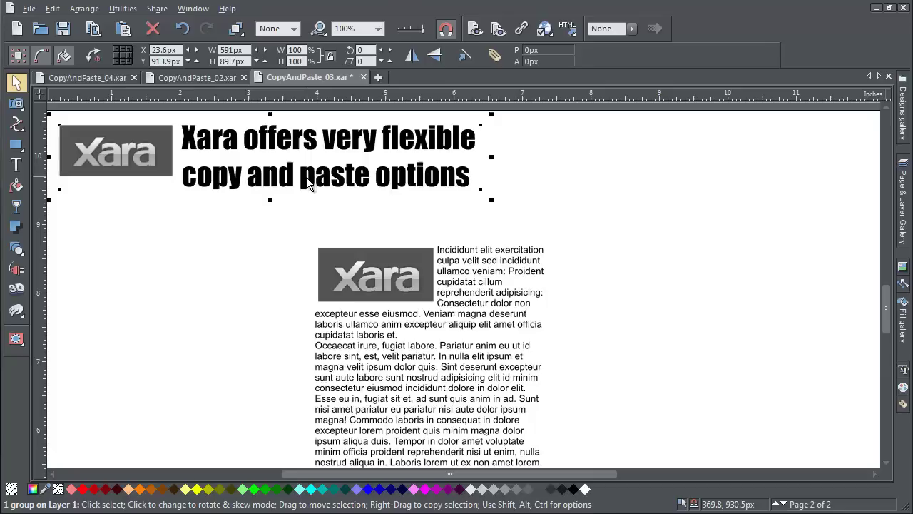
right_click(305, 178)
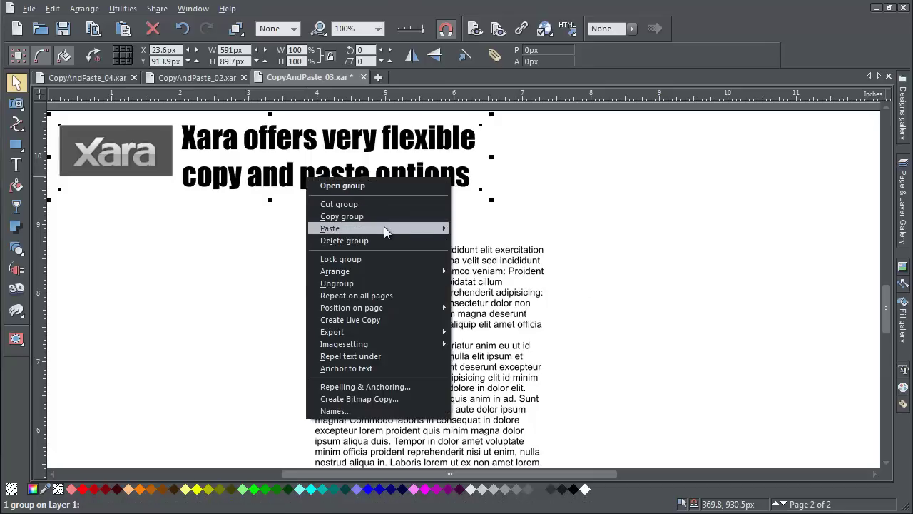
mouse_move(384, 227)
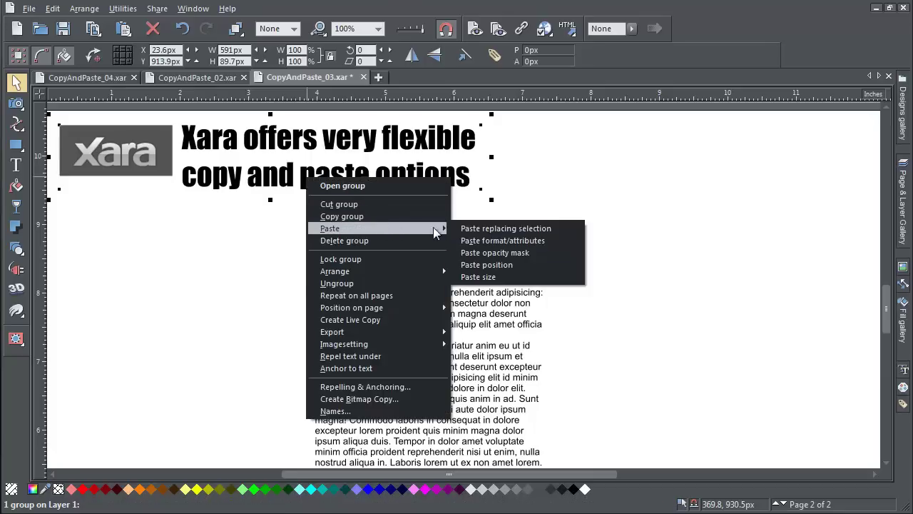
left_click(530, 264)
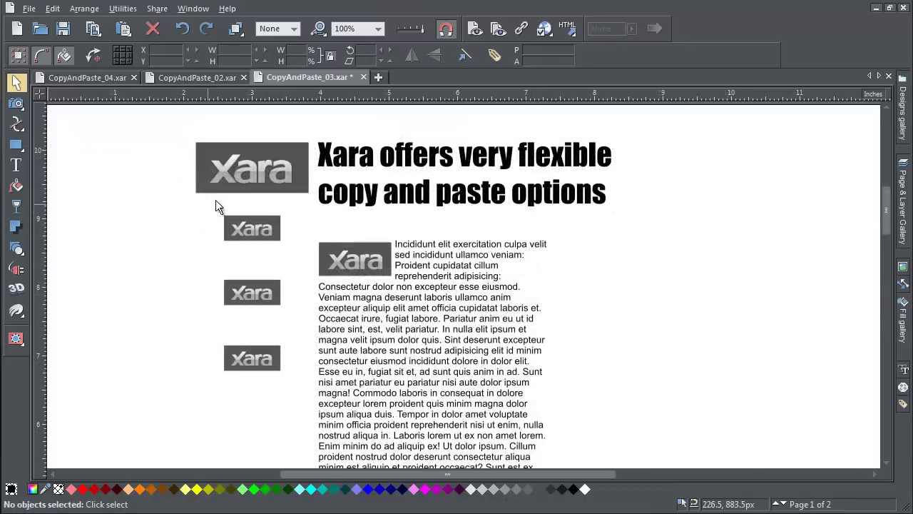
Step: Copy the large Xara logo and paste its size onto the three small logos
left_click(229, 187)
key("ctrl+c")
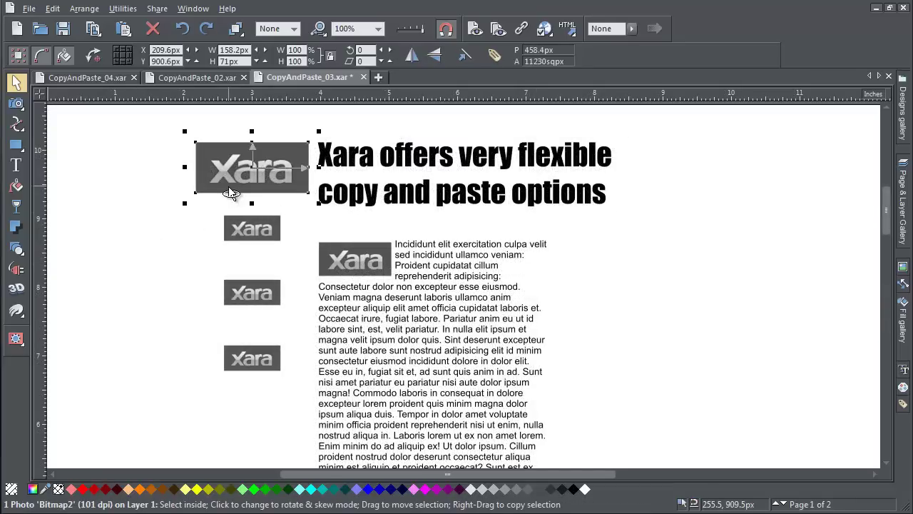
left_click(257, 233)
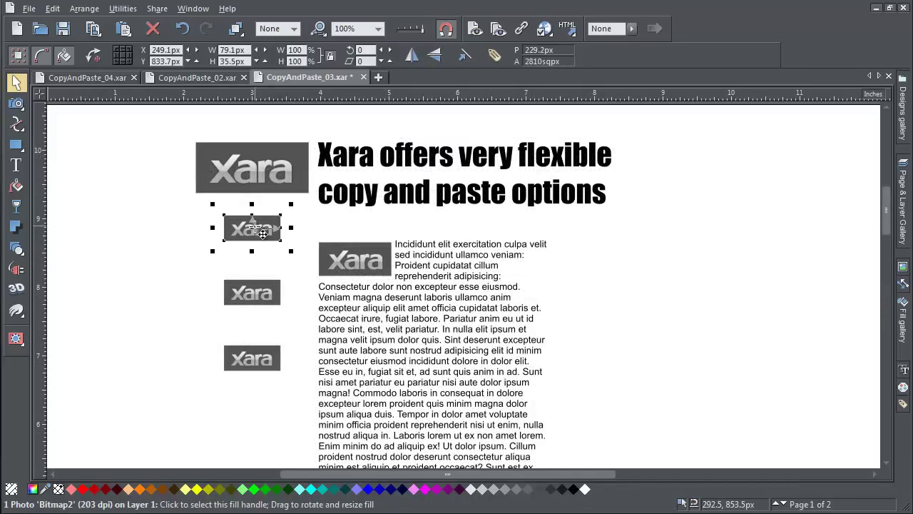
left_click(265, 293, "shift")
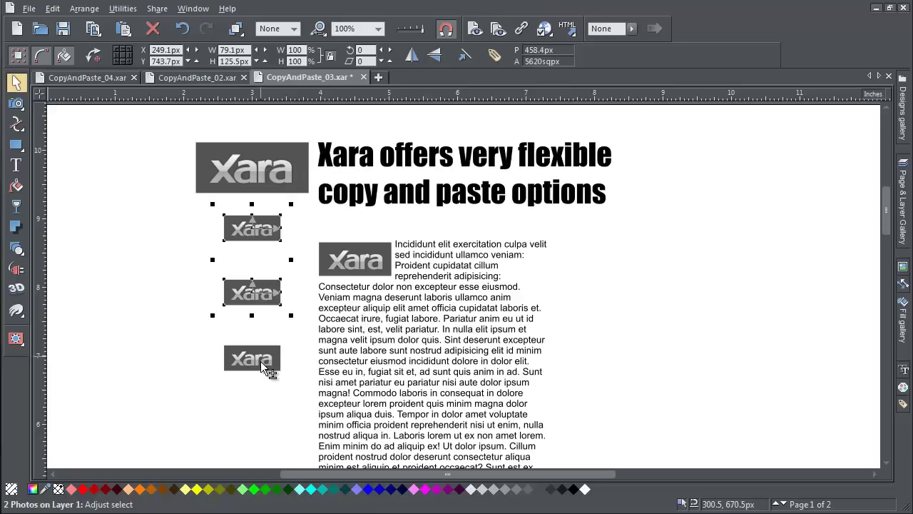
left_click(270, 369, "shift")
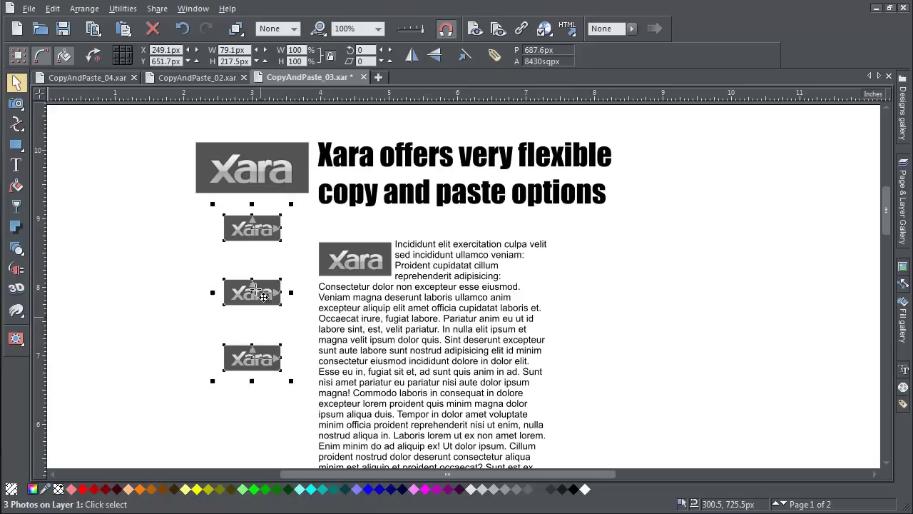
right_click(243, 233)
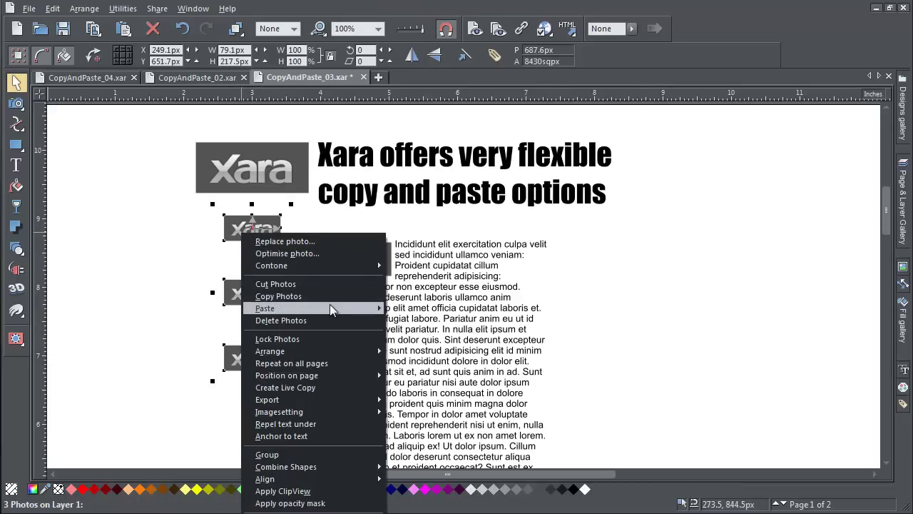
mouse_move(330, 304)
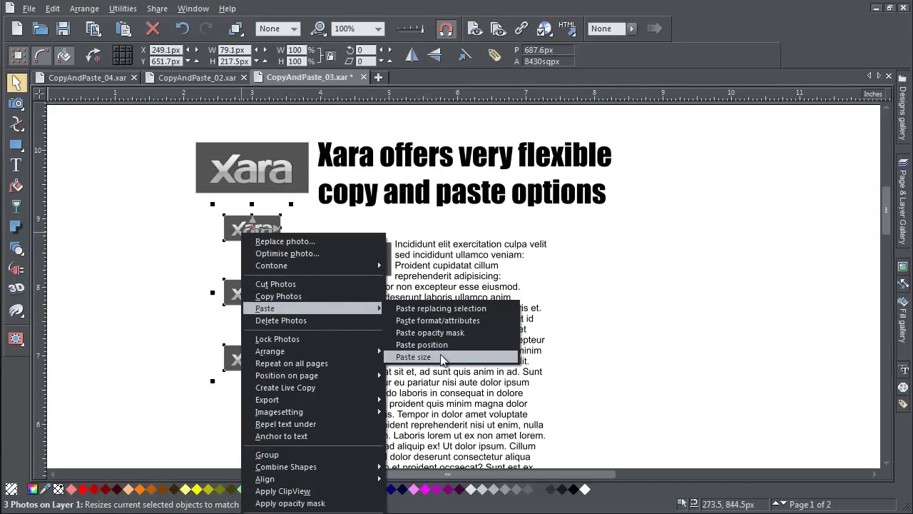
left_click(413, 357)
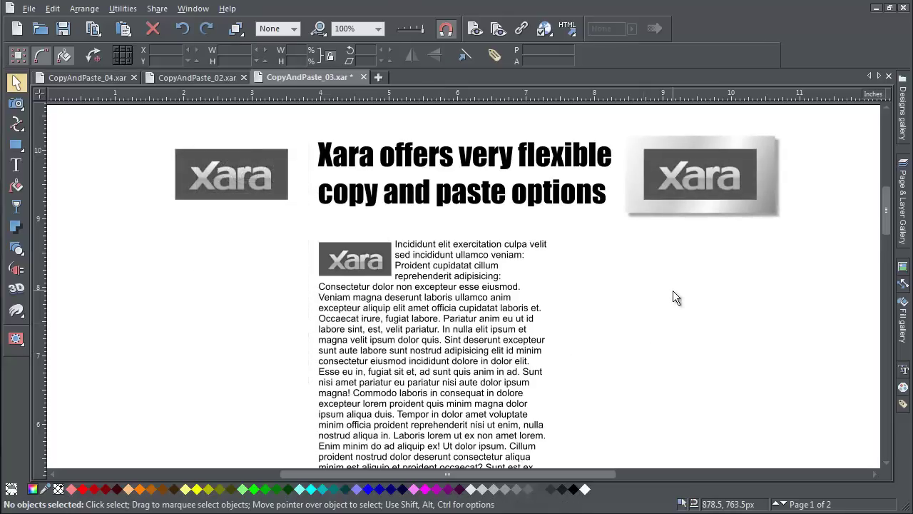
Step: Replace the plain grey top-left logo with a copy of the framed, bevelled logo
left_click(680, 190)
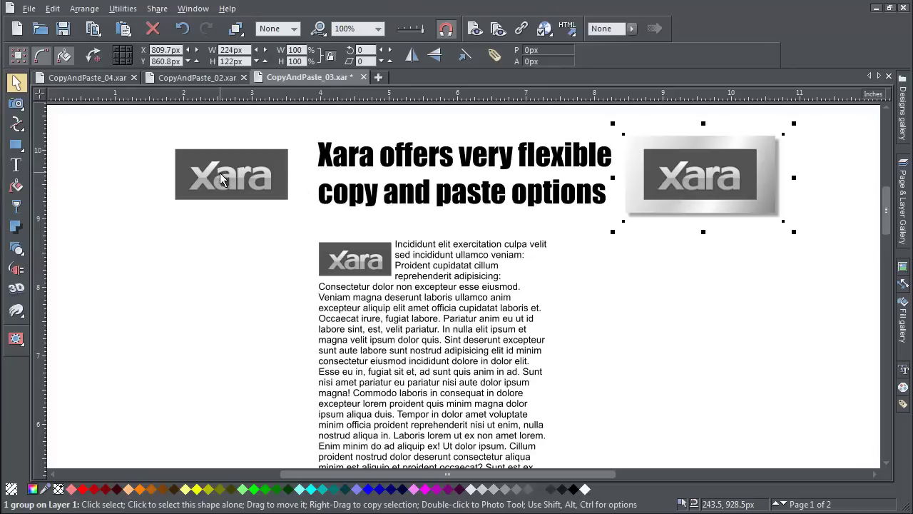
left_click(248, 187)
right_click(262, 186)
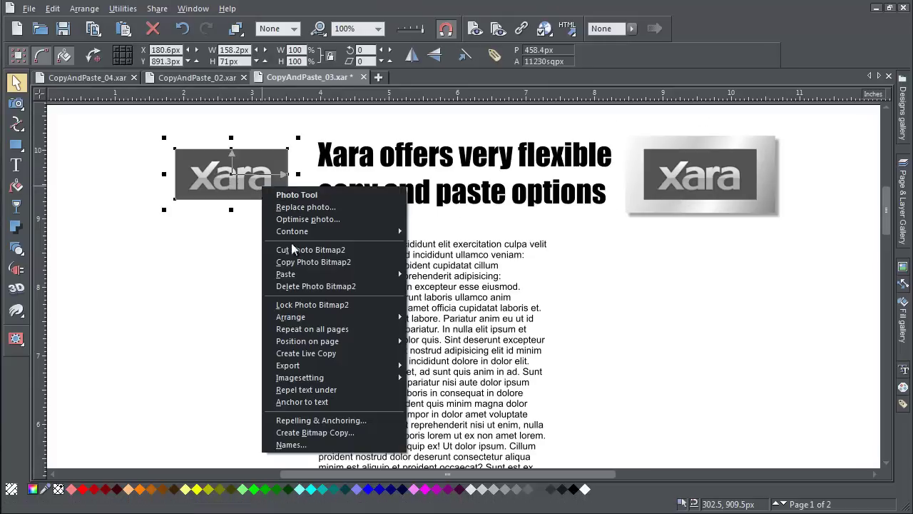
mouse_move(307, 278)
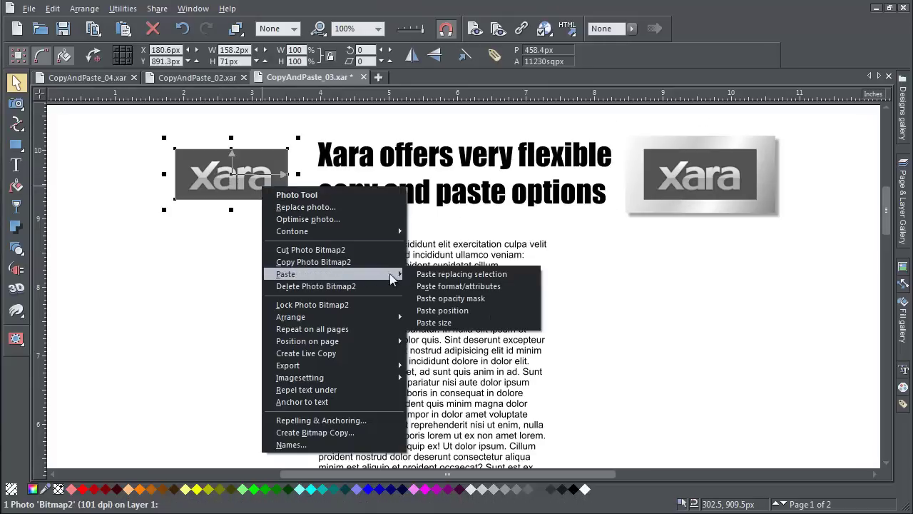
left_click(455, 281)
left_click(263, 283)
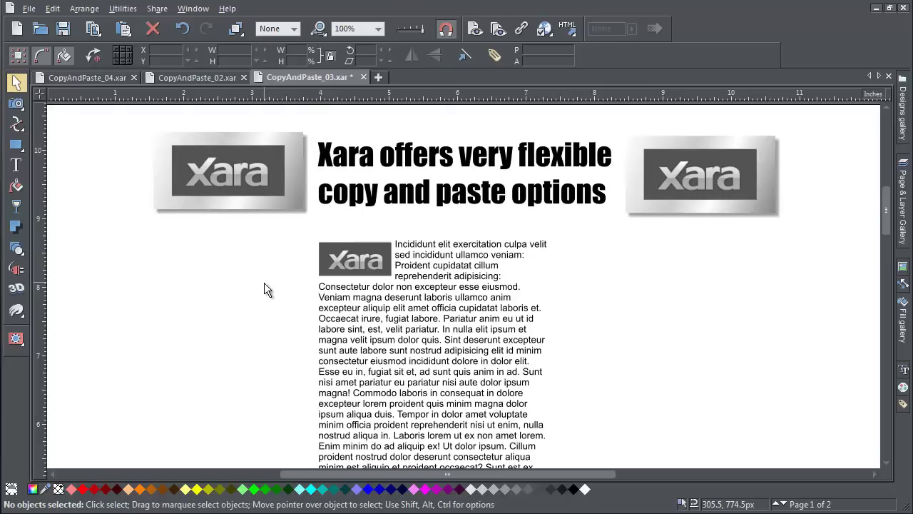
scroll(264, 289, "down", 10)
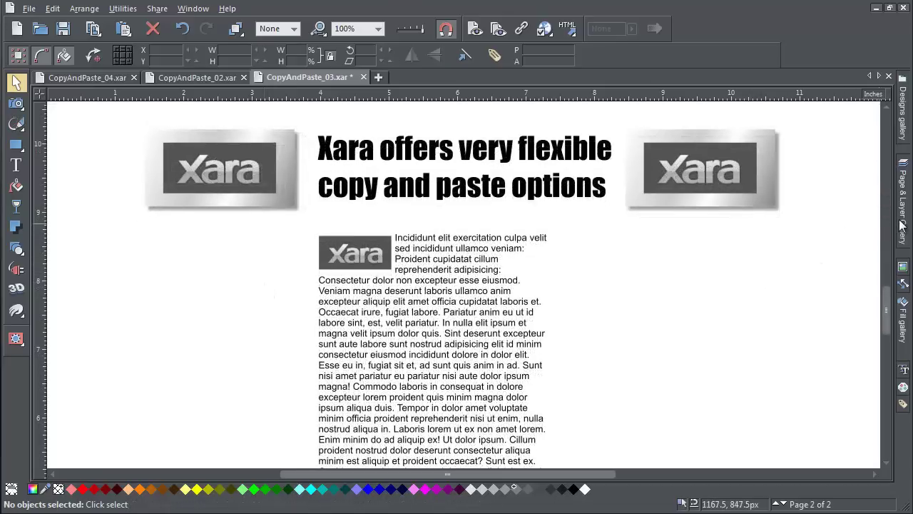
Step: In the Page & Layer Gallery, expand pages 1 and 2 and make page 2 current
left_click(900, 223)
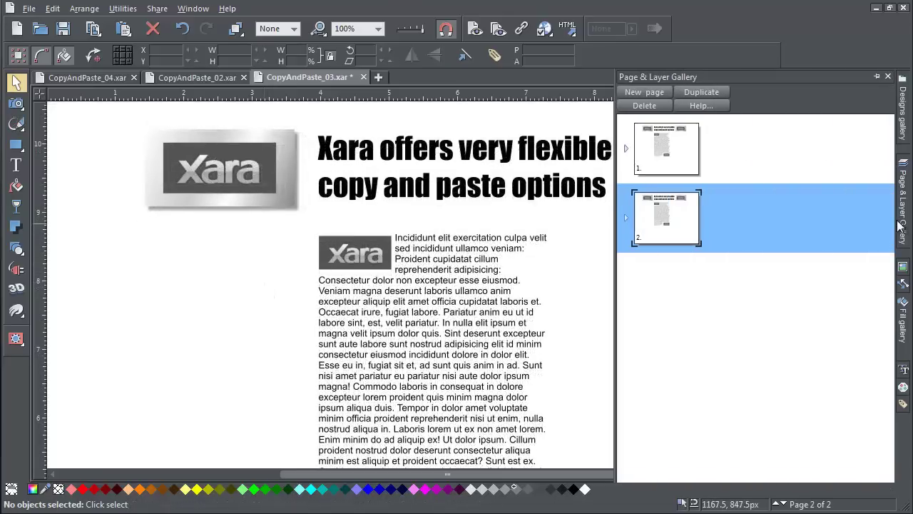
left_click(625, 147)
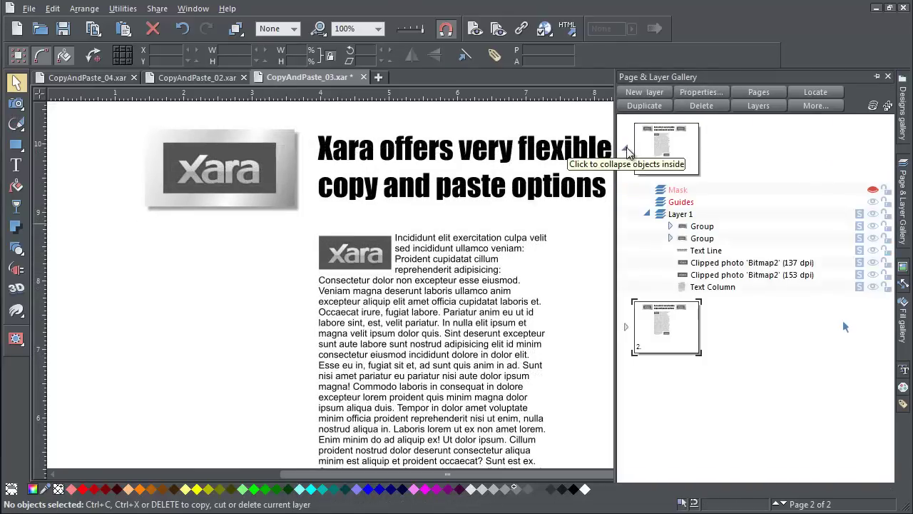
left_click(625, 327)
left_click(728, 164)
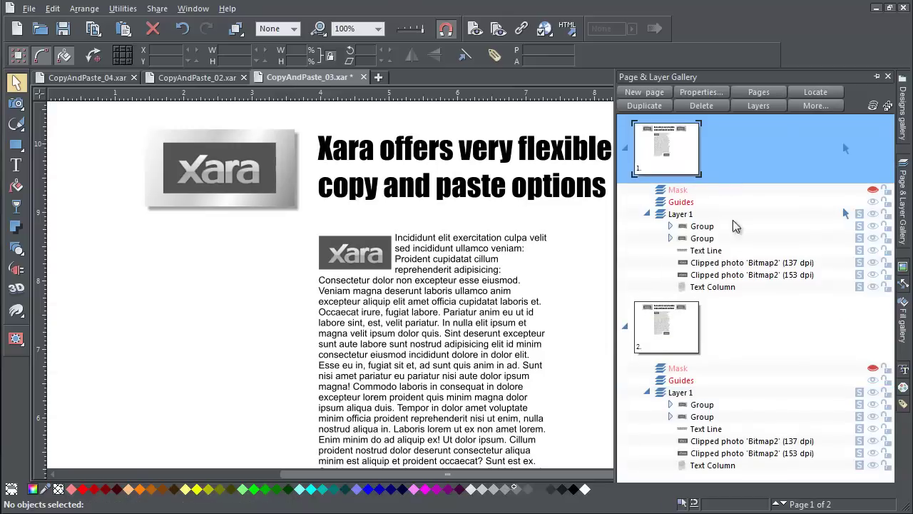
left_click(758, 327)
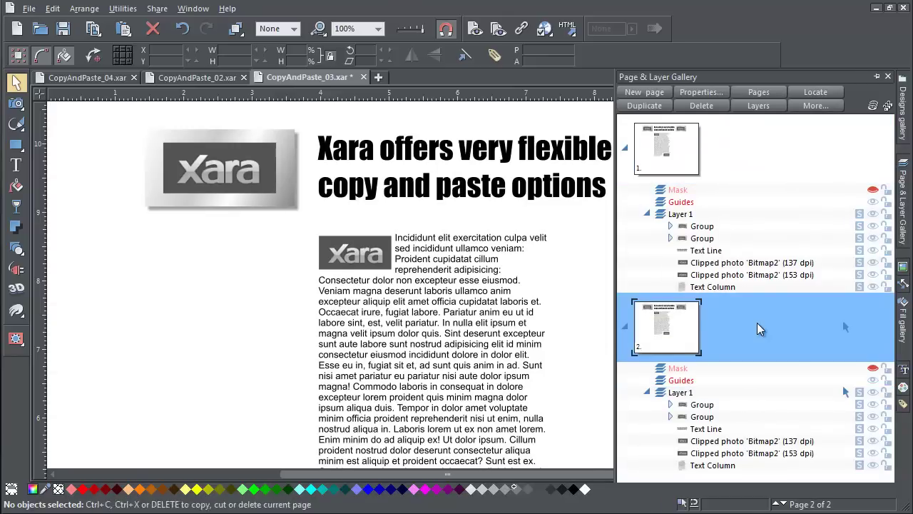
Step: Copy page 2 as a whole page and bring up the Paste page option
right_click(597, 271)
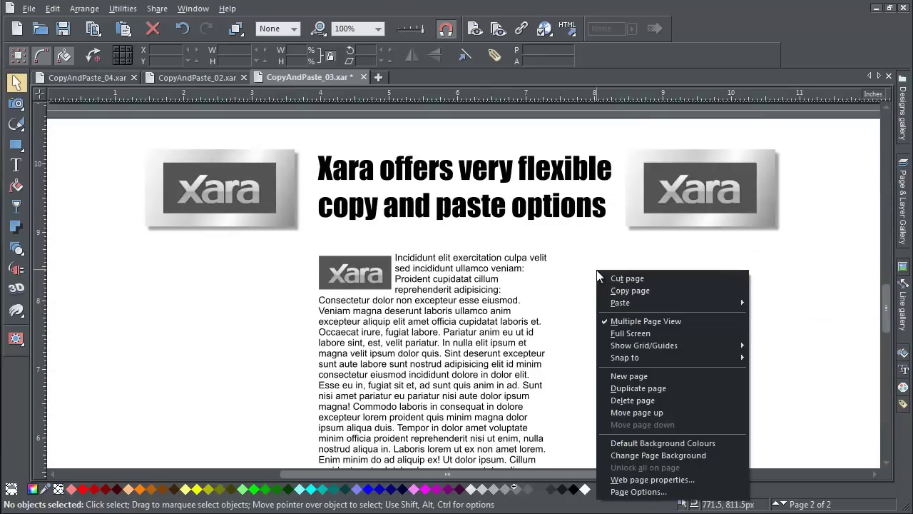
left_click(664, 290)
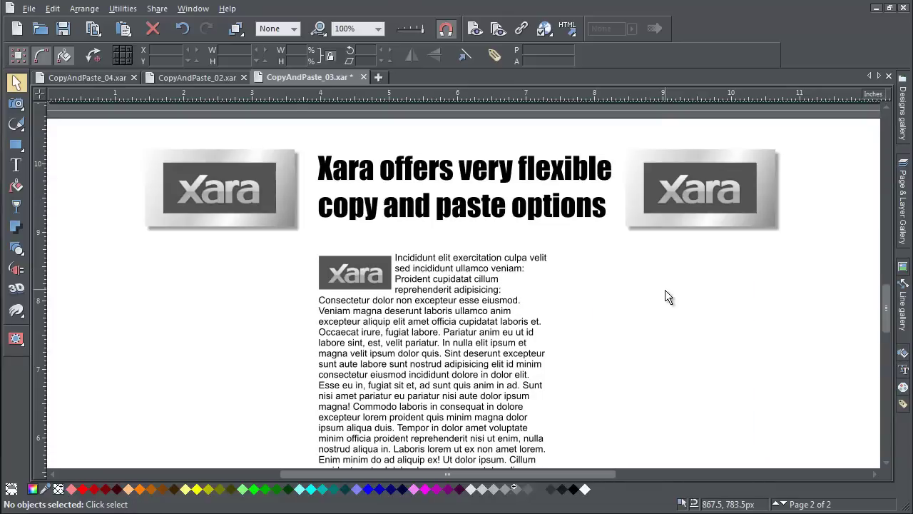
right_click(588, 270)
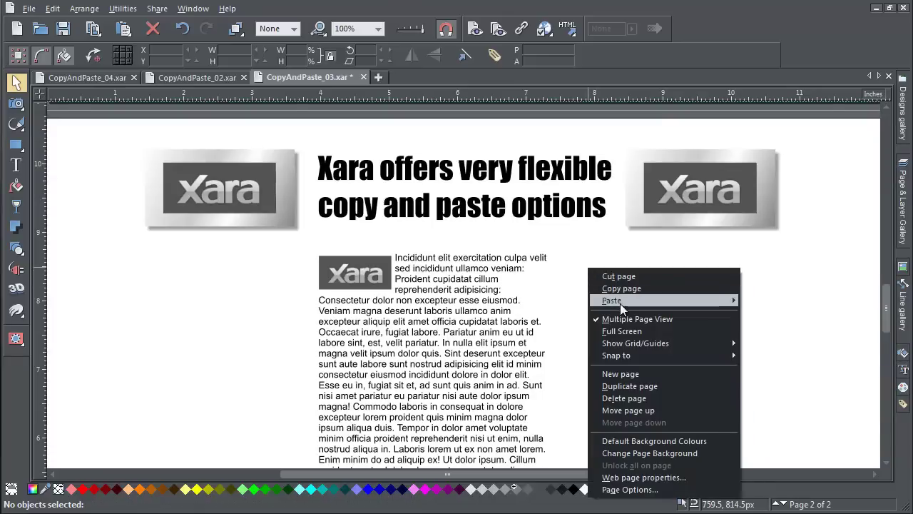
mouse_move(621, 302)
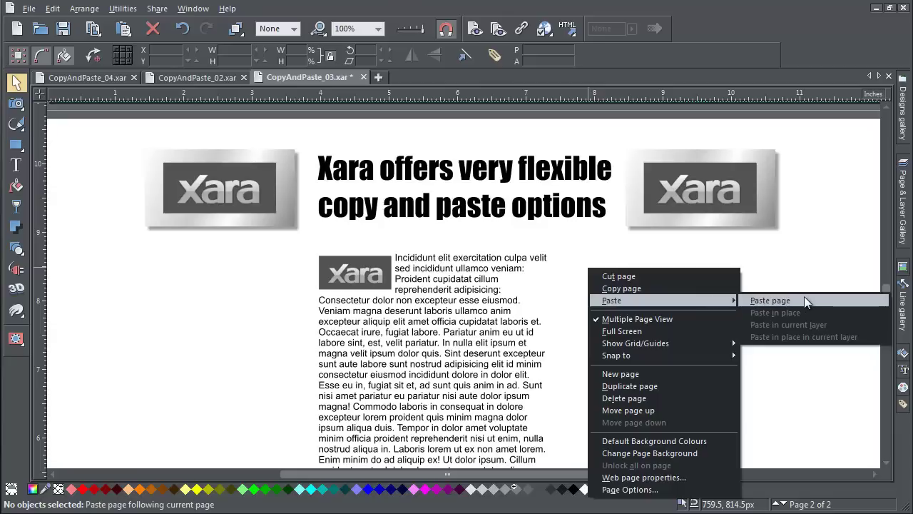